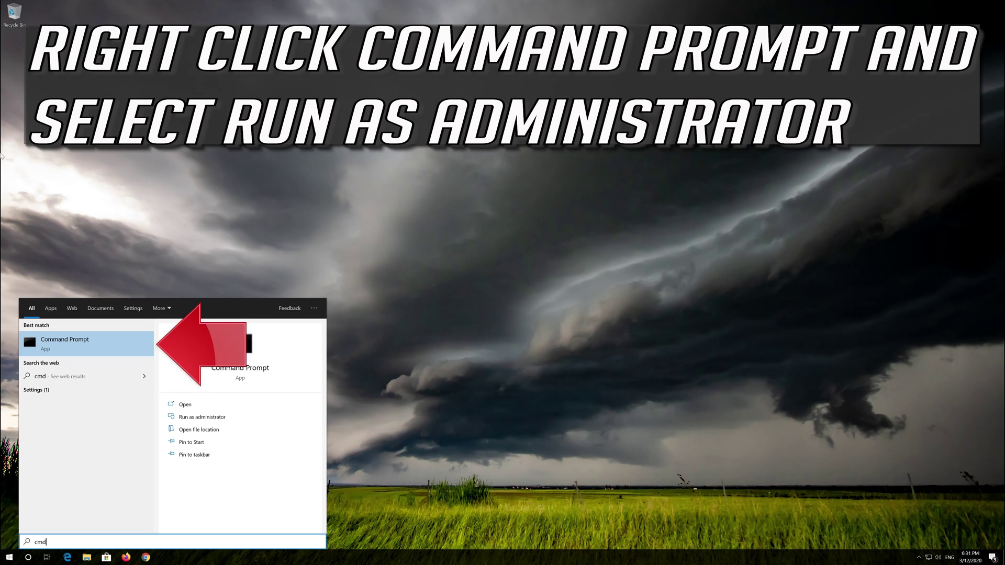
Run the Command Prompt found by the cmd search as administrator and approve the UAC prompt.
{"action": "right_click", "coordinate": [101, 349]}
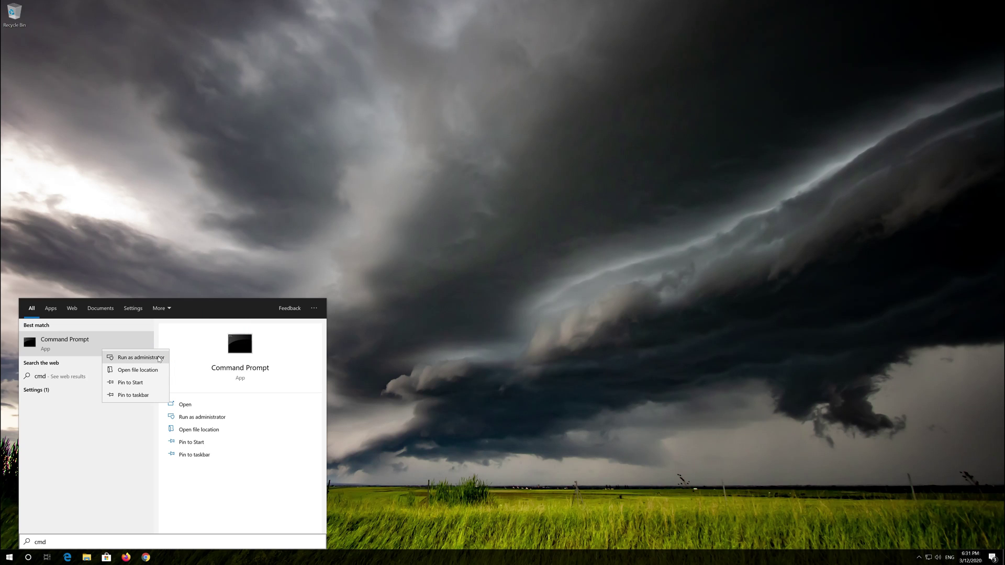
{"action": "left_click", "coordinate": [160, 359]}
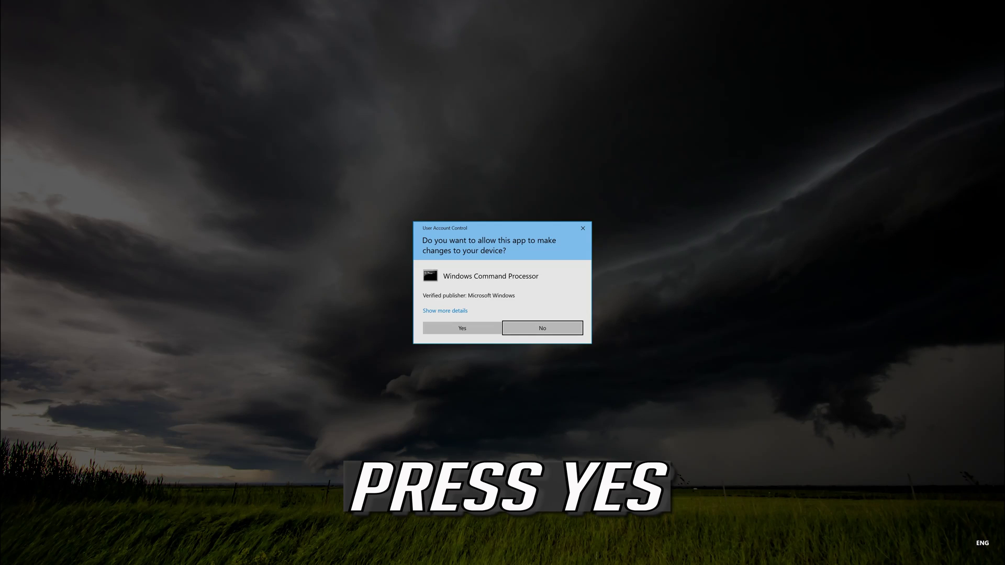
{"action": "left_click", "coordinate": [469, 329]}
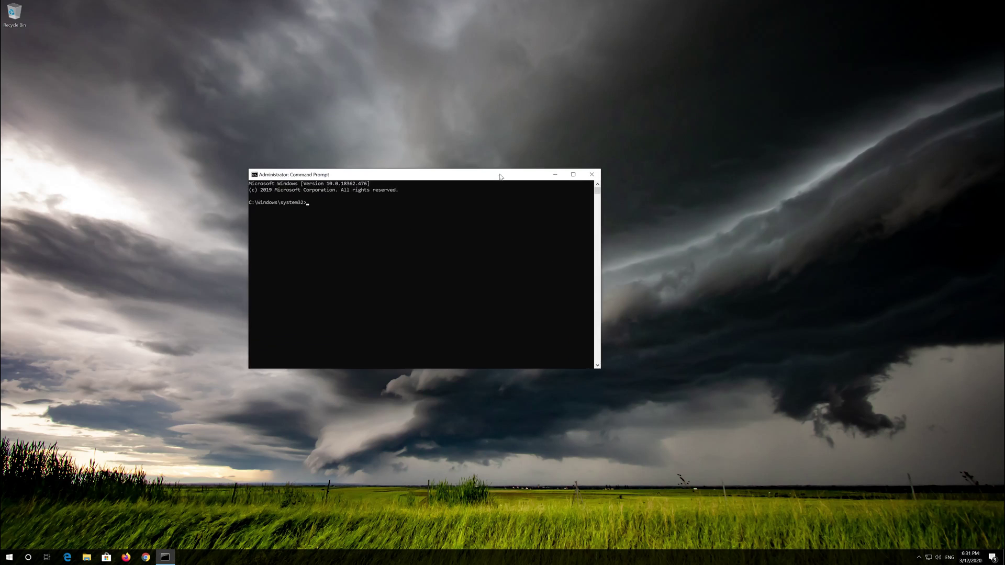
Centre and enlarge the console, then run netsh int ip reset logging to C:\resetlog.txt.
{"action": "left_click_drag", "start_coordinate": [304, 57], "coordinate": [537, 164]}
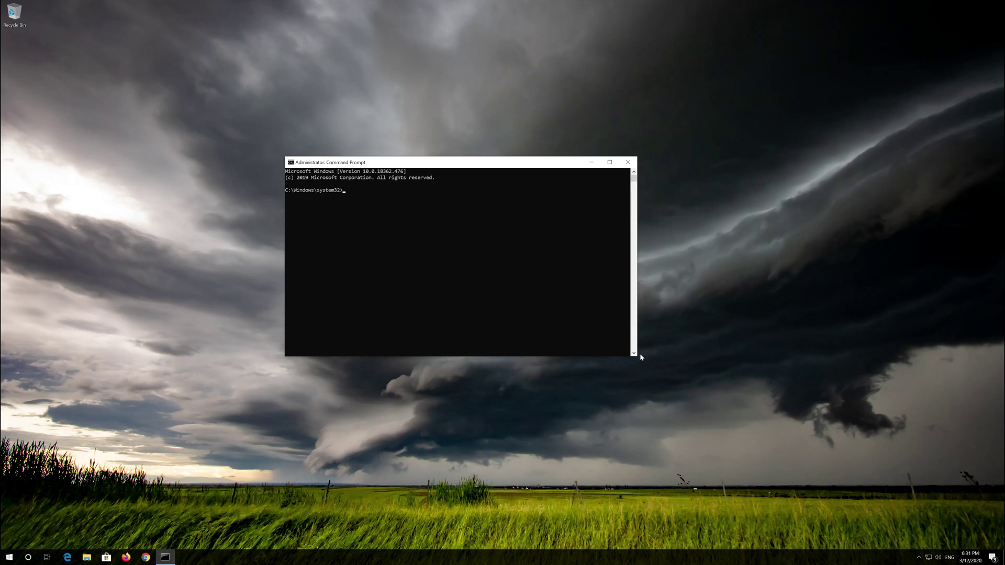
{"action": "left_click_drag", "start_coordinate": [638, 359], "coordinate": [697, 379]}
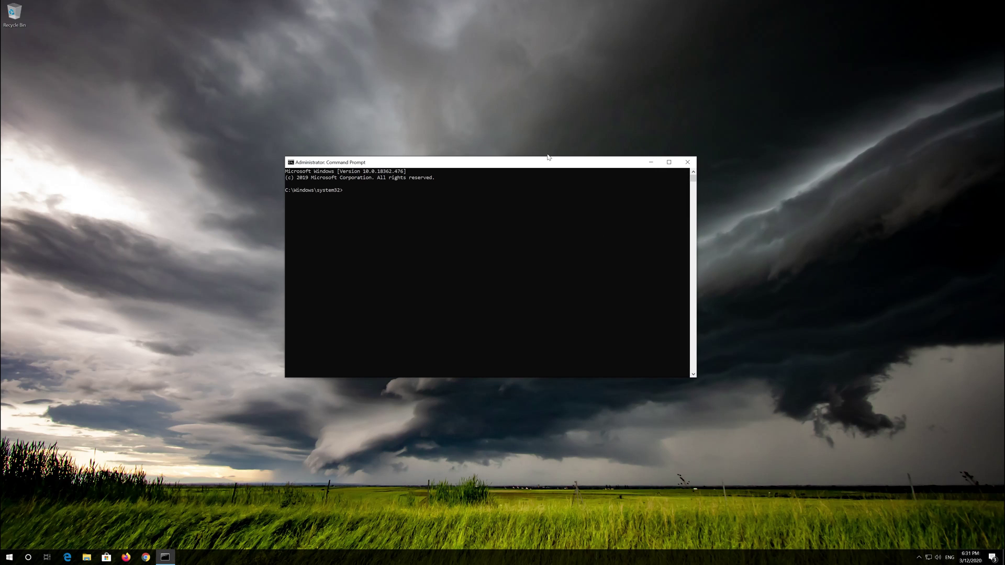
{"action": "left_click_drag", "start_coordinate": [549, 157], "coordinate": [562, 152]}
{"action": "type", "text": "netsh int ip"}
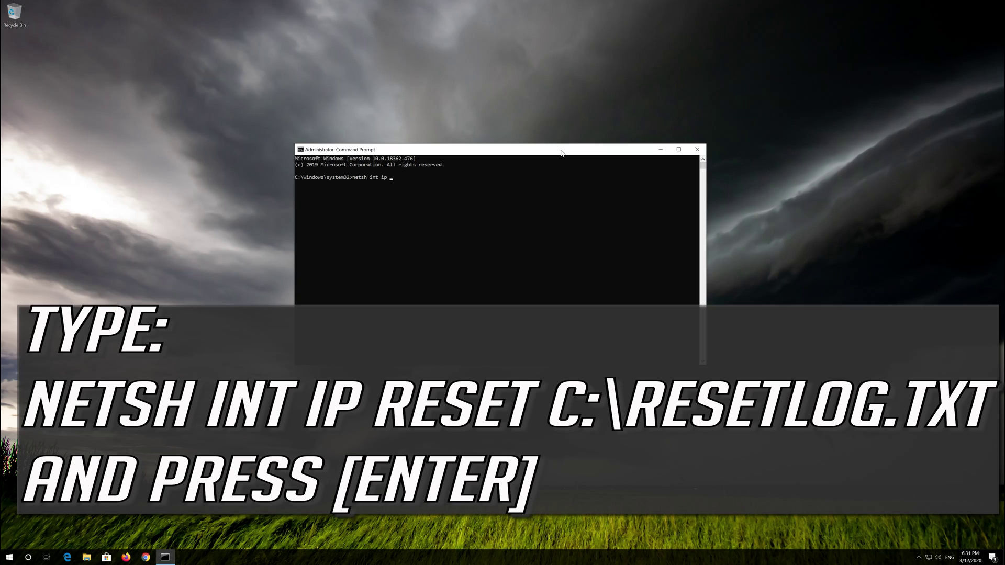
{"action": "type", "text": "rese"}
{"action": "type", "text": "t C:\\resetlog.txt"}
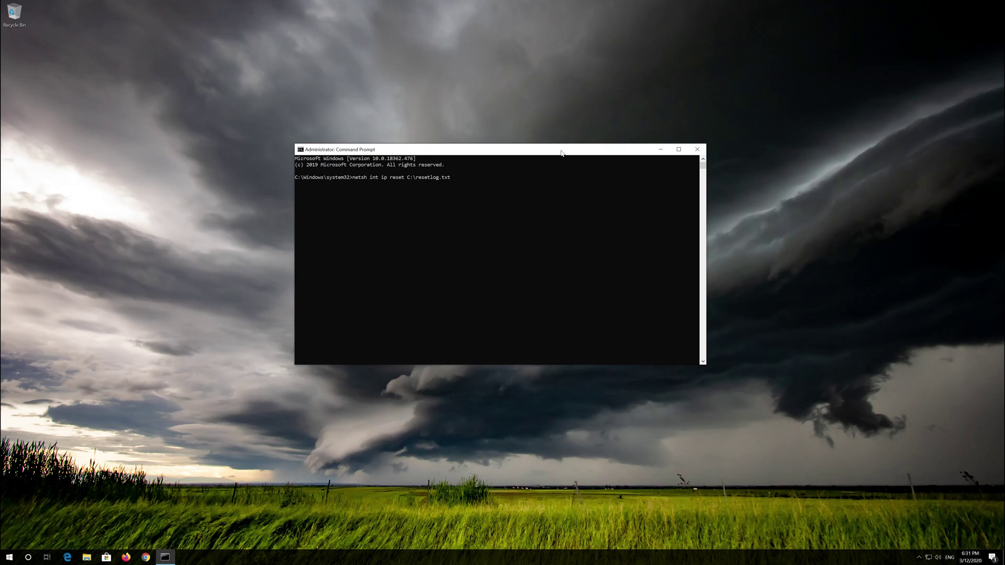
{"action": "key", "text": "Return"}
{"action": "type", "text": "netsh winsock reset"}
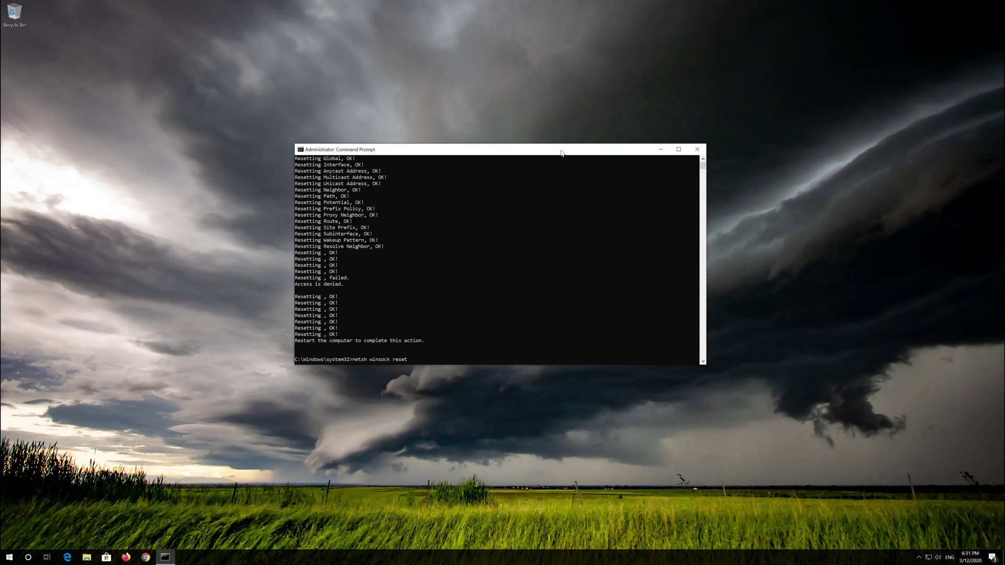
Run netsh winsock reset and ipconfig /flushdns, then exit the admin console.
{"action": "key", "text": "Return"}
{"action": "type", "text": "ipconfig /flushdns"}
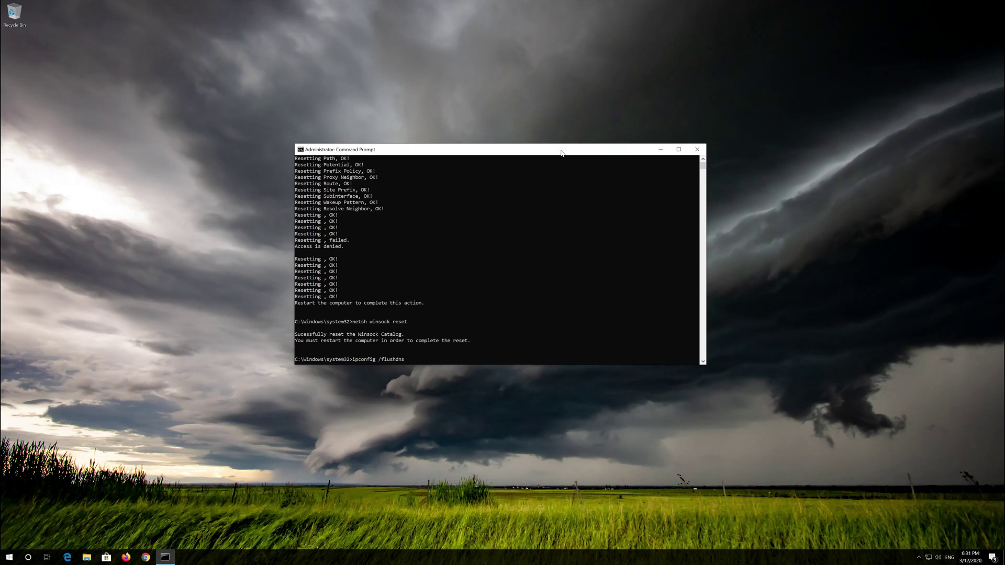
{"action": "key", "text": "Return"}
{"action": "type", "text": "exit"}
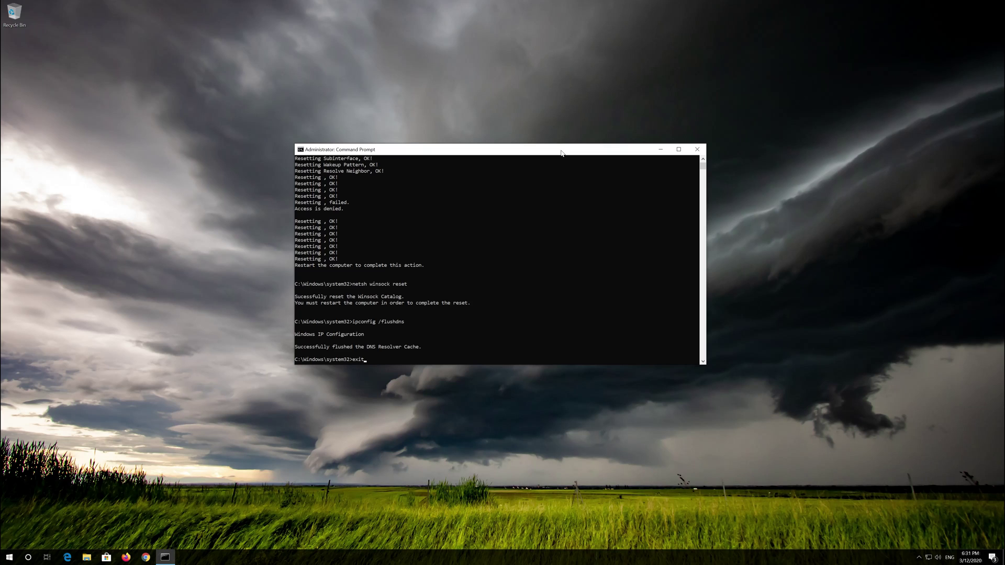
{"action": "key", "text": "Return"}
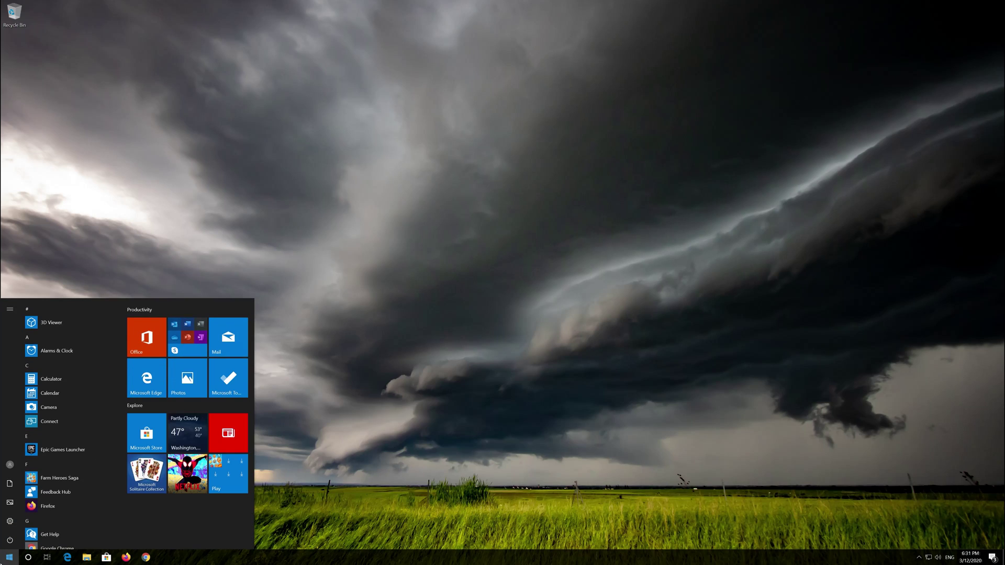
Restart Windows from the Start menu's power options.
{"action": "left_click", "coordinate": [8, 541]}
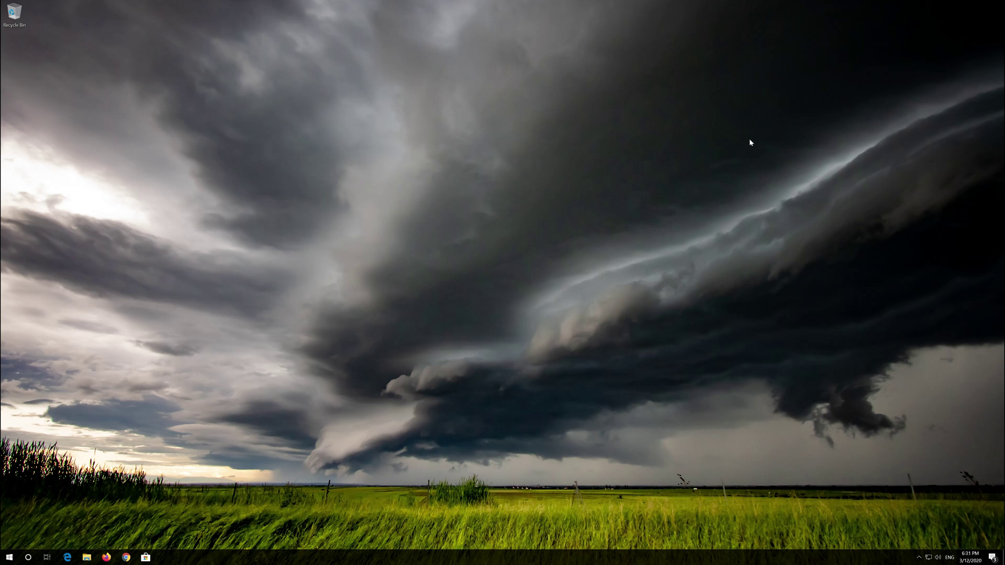
{"action": "key", "text": "super"}
{"action": "type", "text": "contro"}
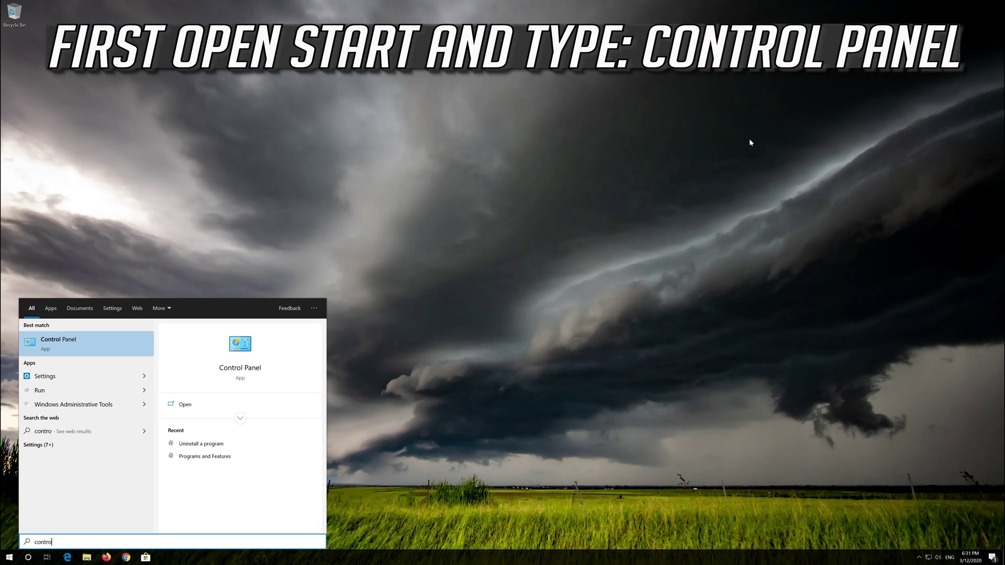
{"action": "type", "text": "l panel"}
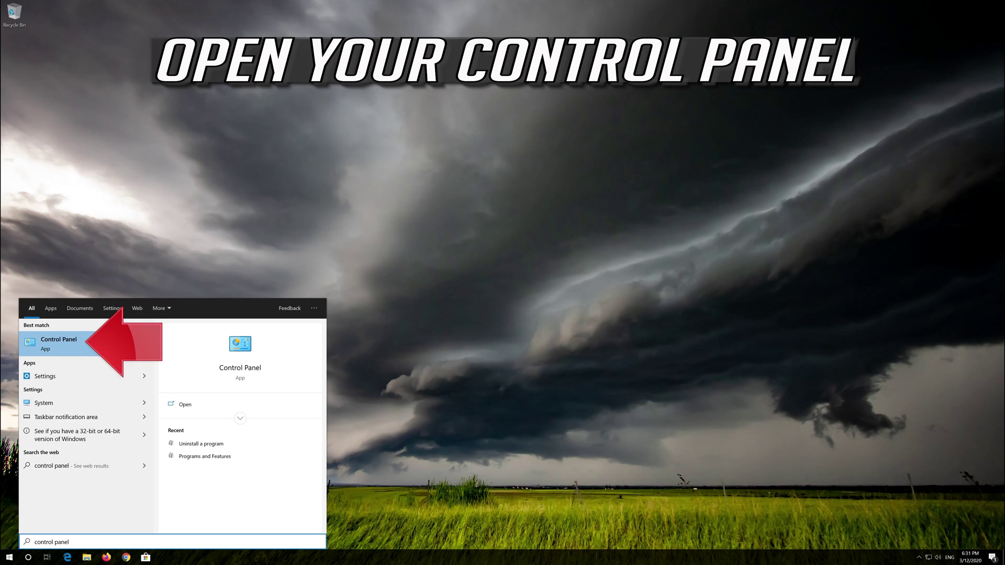
Go from Control Panel via Network and Internet and Network and Sharing Center to Network Connections.
{"action": "left_click", "coordinate": [92, 344]}
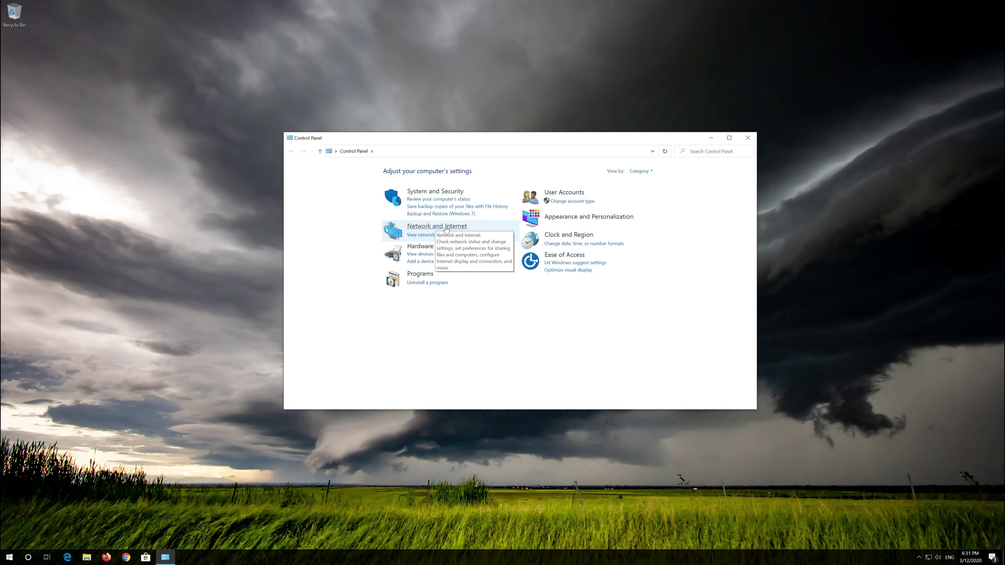
{"action": "left_click", "coordinate": [441, 228]}
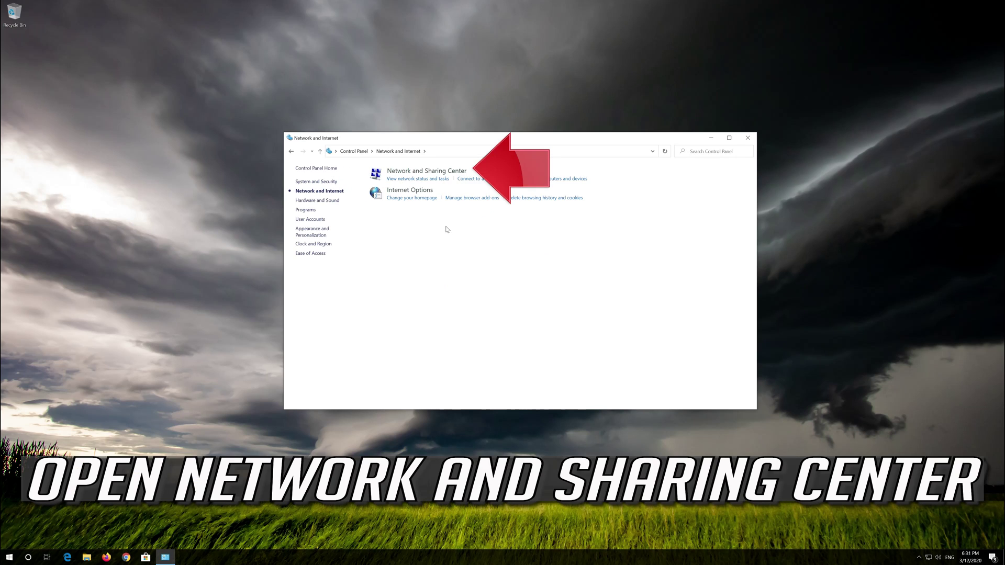
{"action": "left_click", "coordinate": [437, 173]}
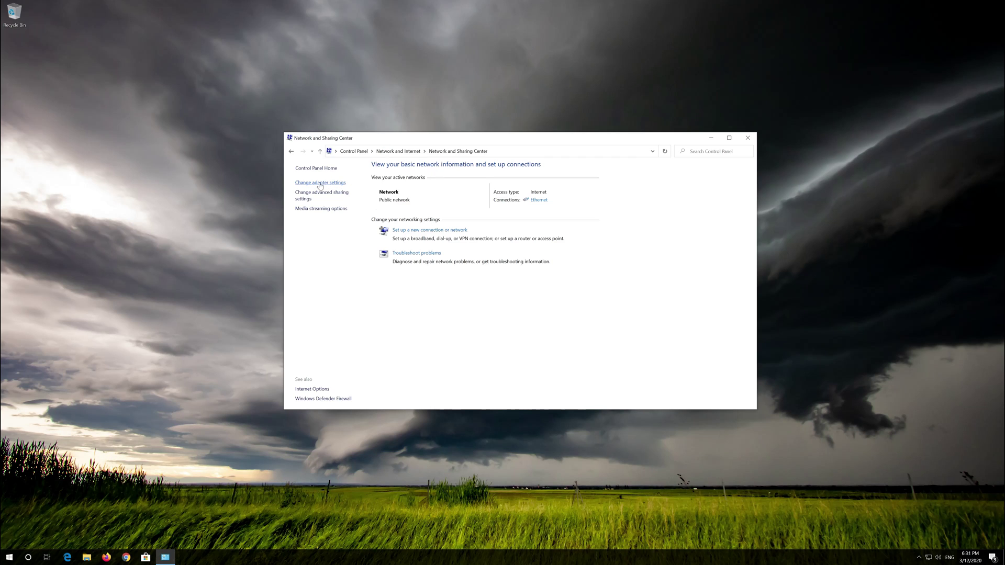
{"action": "left_click", "coordinate": [320, 185]}
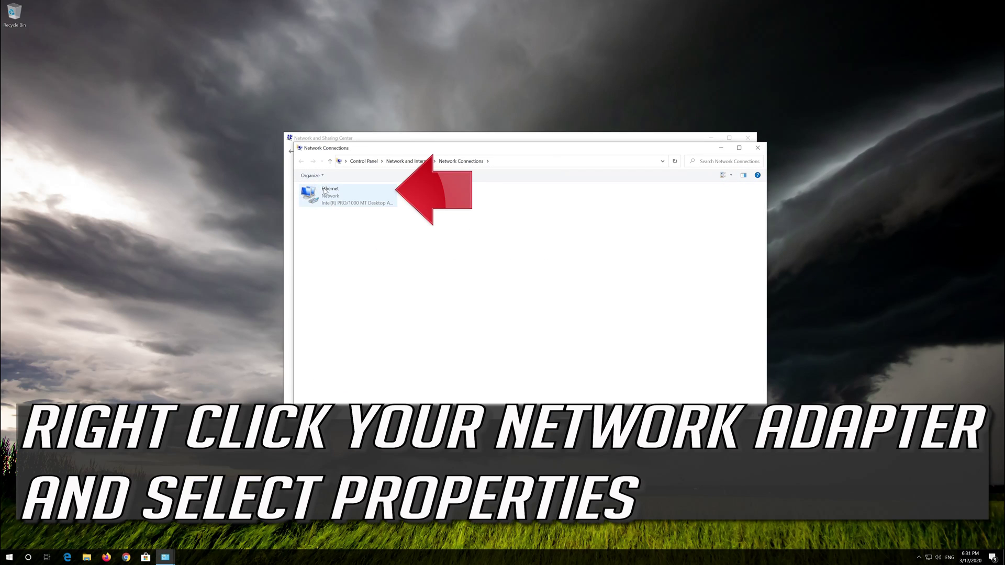
Open the Ethernet adapter's Internet Protocol Version 4 (TCP/IPv4) Properties dialog.
{"action": "left_click", "coordinate": [343, 192]}
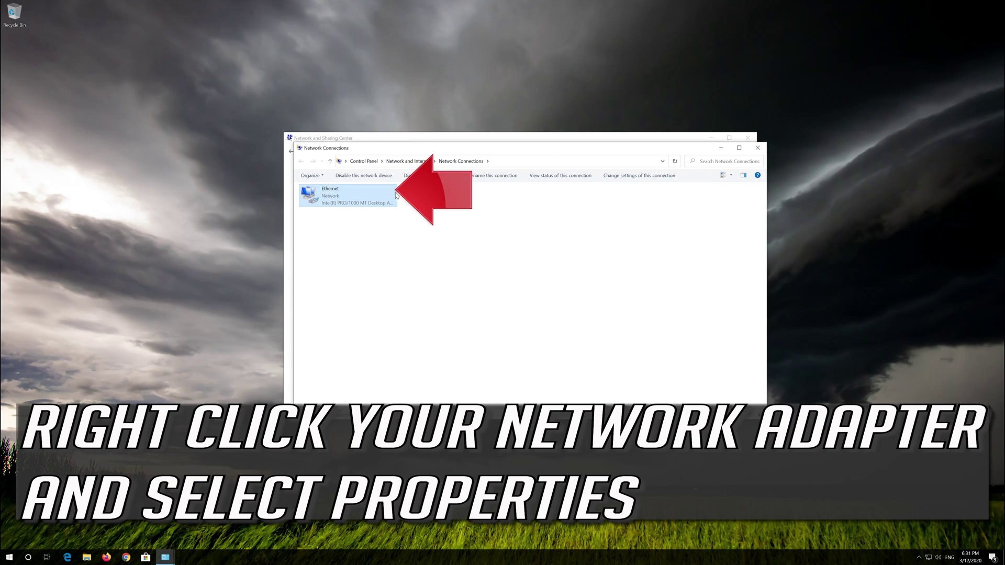
{"action": "right_click", "coordinate": [346, 194]}
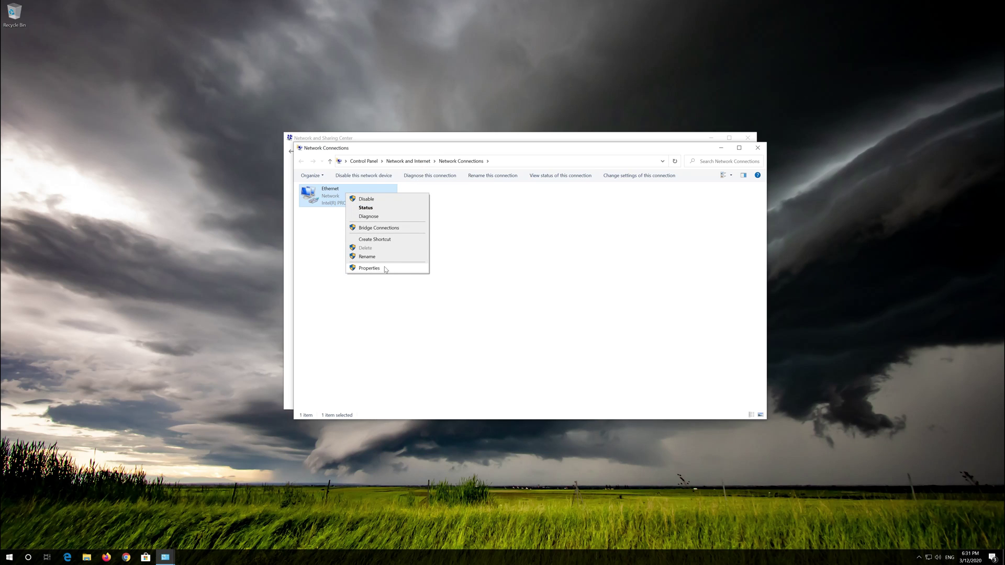
{"action": "left_click", "coordinate": [369, 269]}
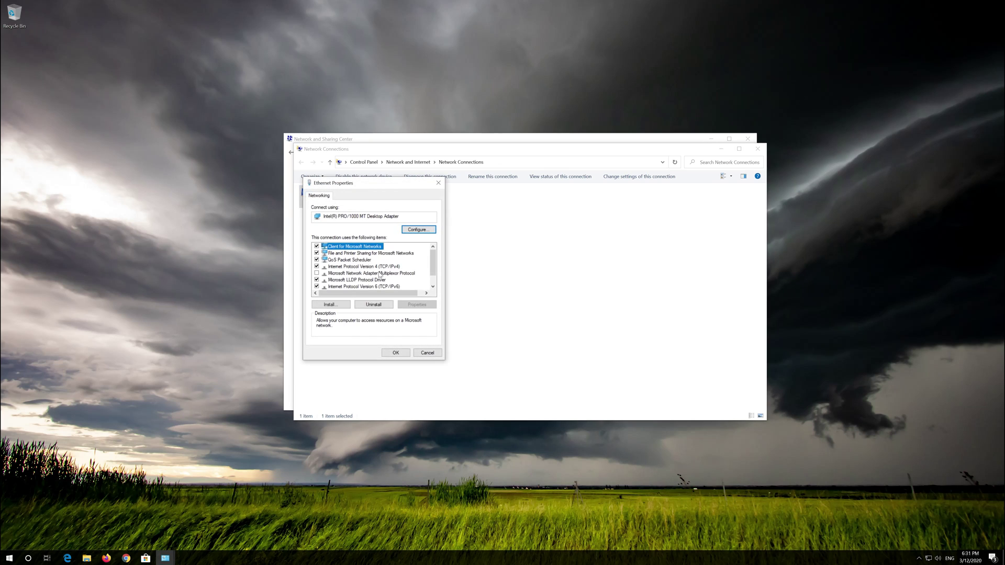
{"action": "left_click_drag", "start_coordinate": [372, 187], "coordinate": [528, 191]}
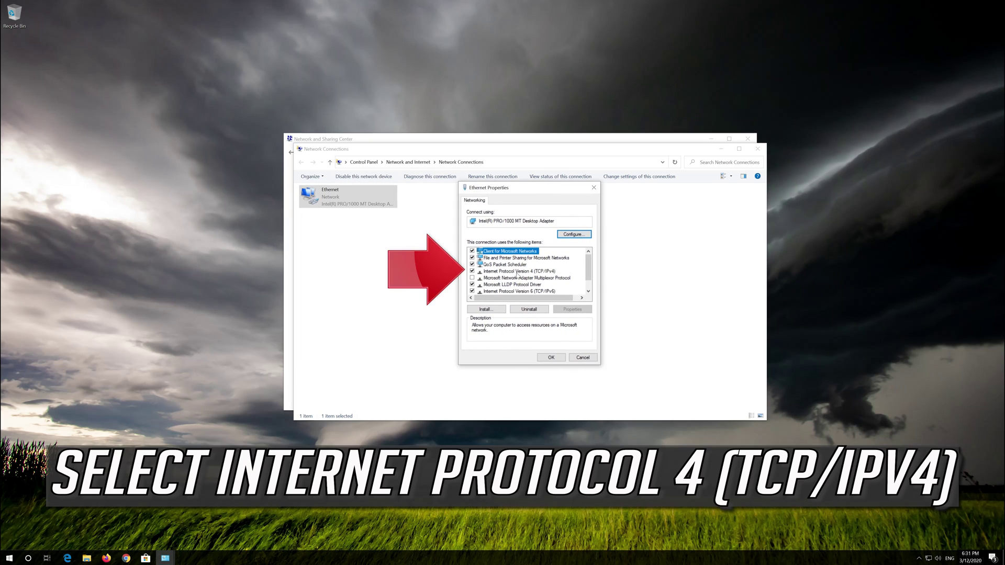
{"action": "left_click", "coordinate": [542, 272]}
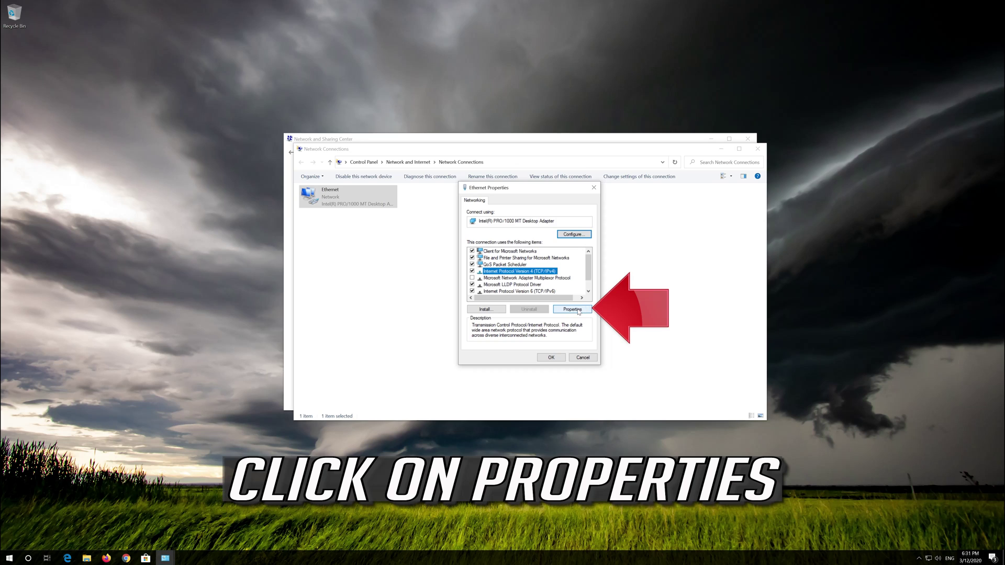
{"action": "left_click", "coordinate": [579, 312]}
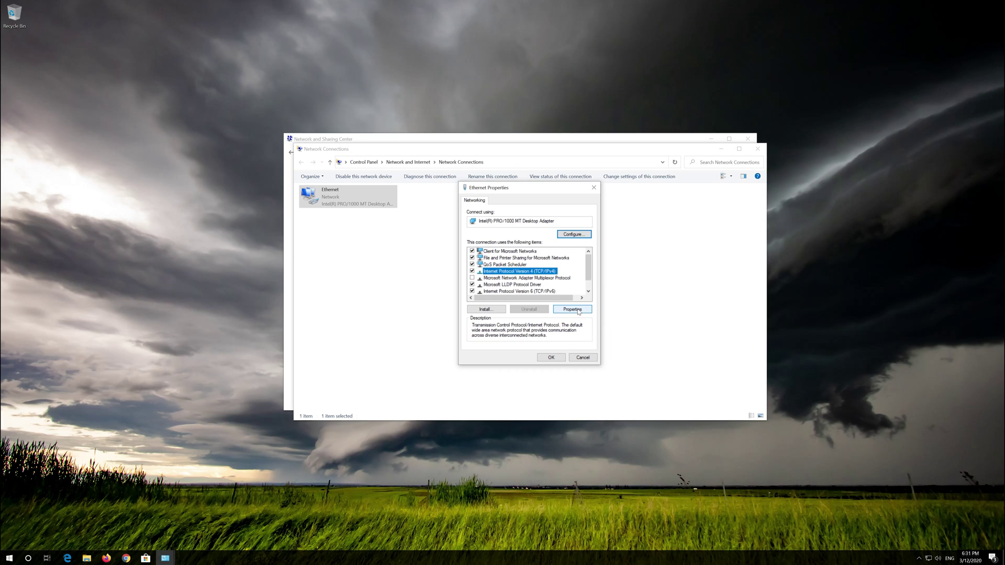
{"action": "left_click", "coordinate": [579, 312]}
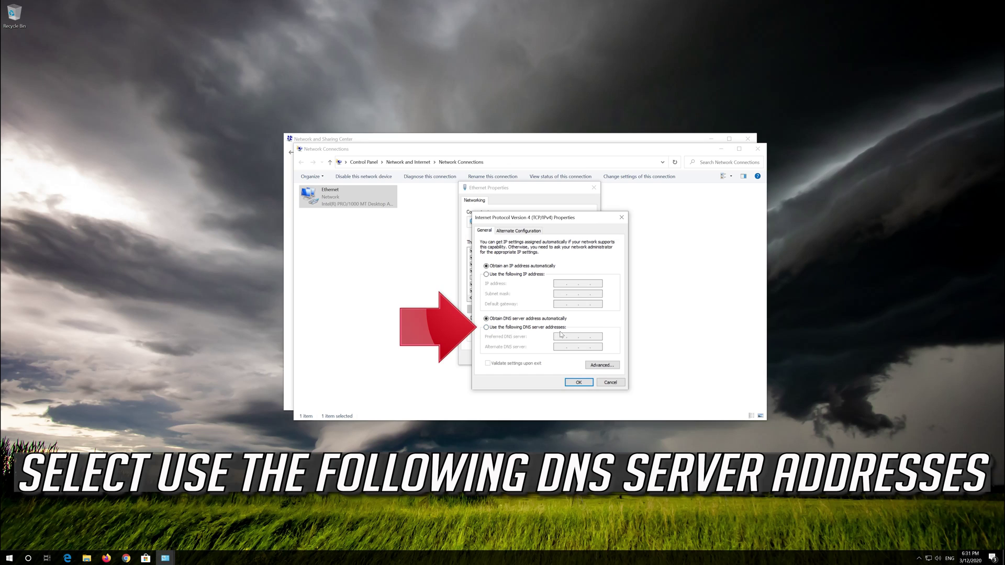
Set manual DNS servers 1.1.1.1 (preferred) and 1.0.0.1 (alternate) and save with OK.
{"action": "left_click", "coordinate": [487, 328]}
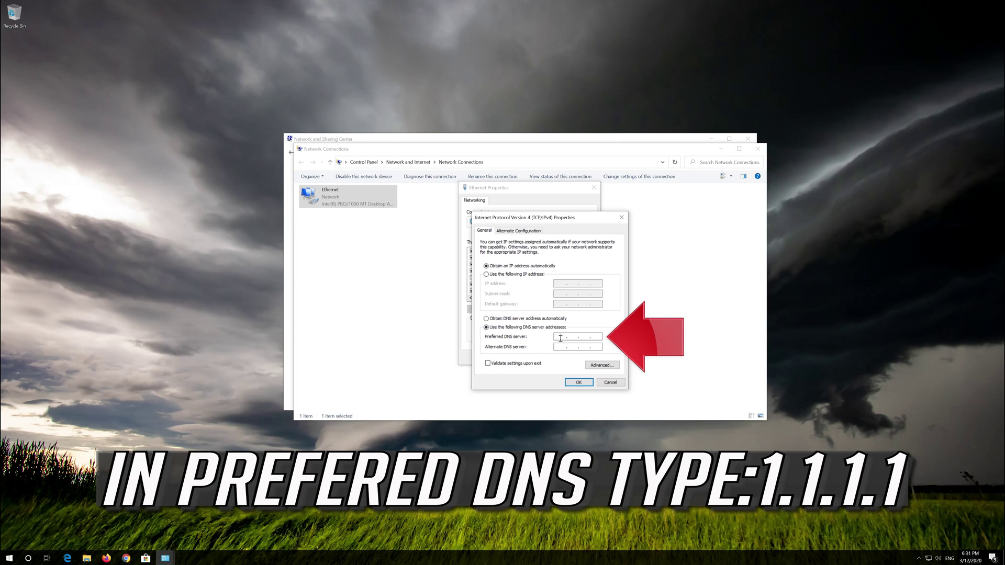
{"action": "type", "text": "1."}
{"action": "type", "text": "1.1.1"}
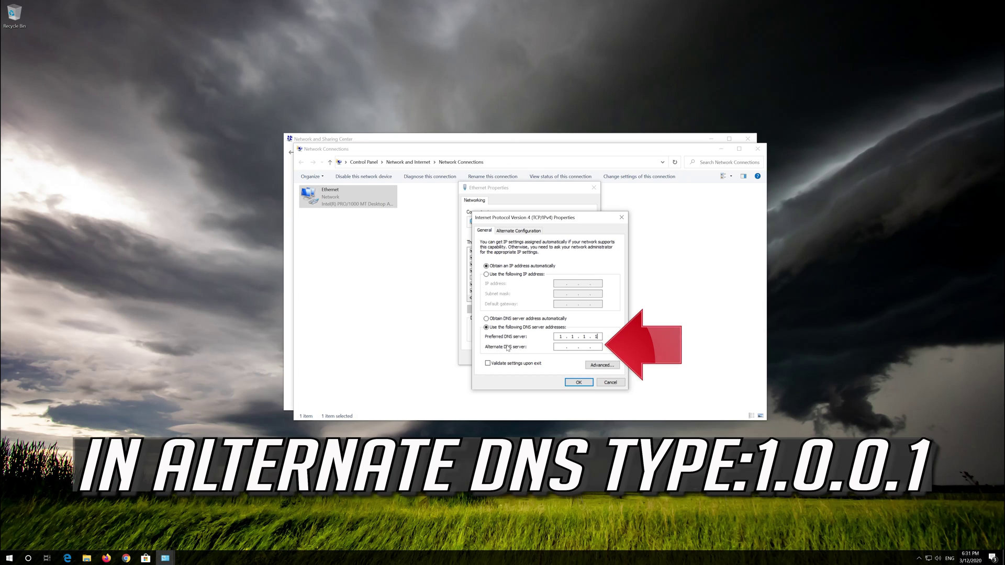
{"action": "left_click", "coordinate": [560, 346]}
{"action": "type", "text": "1"}
{"action": "type", "text": "."}
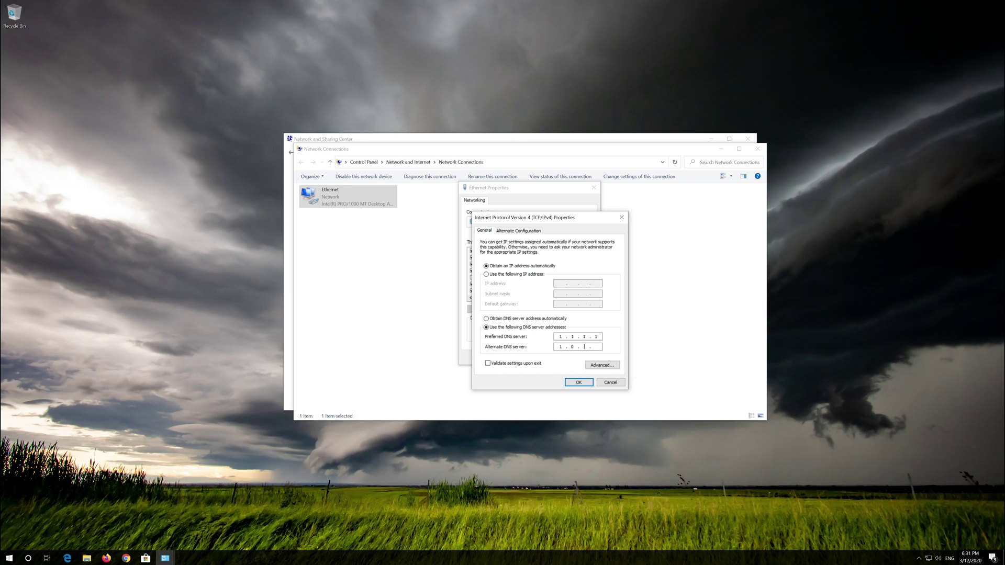
{"action": "type", "text": "0.0.1"}
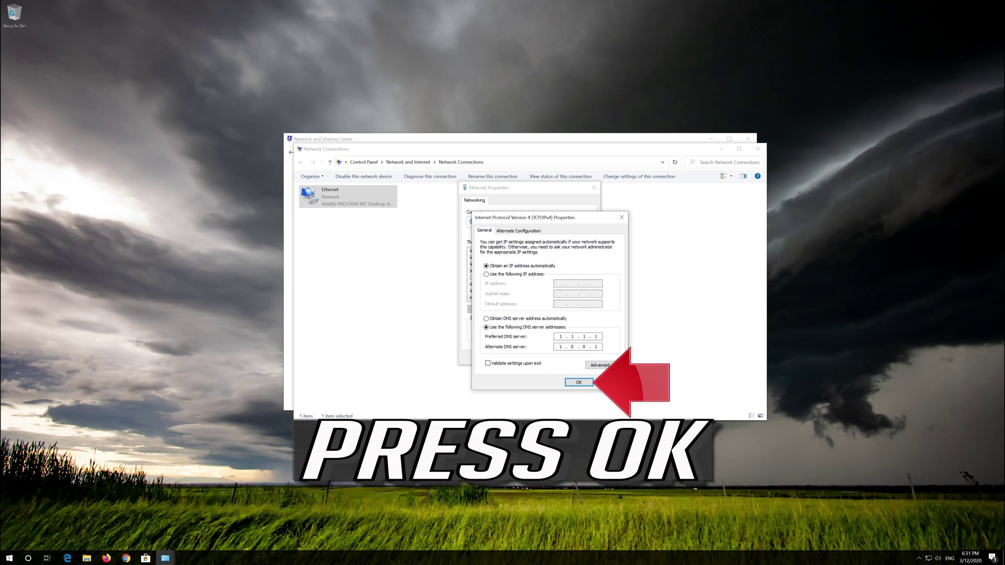
{"action": "left_click", "coordinate": [579, 382]}
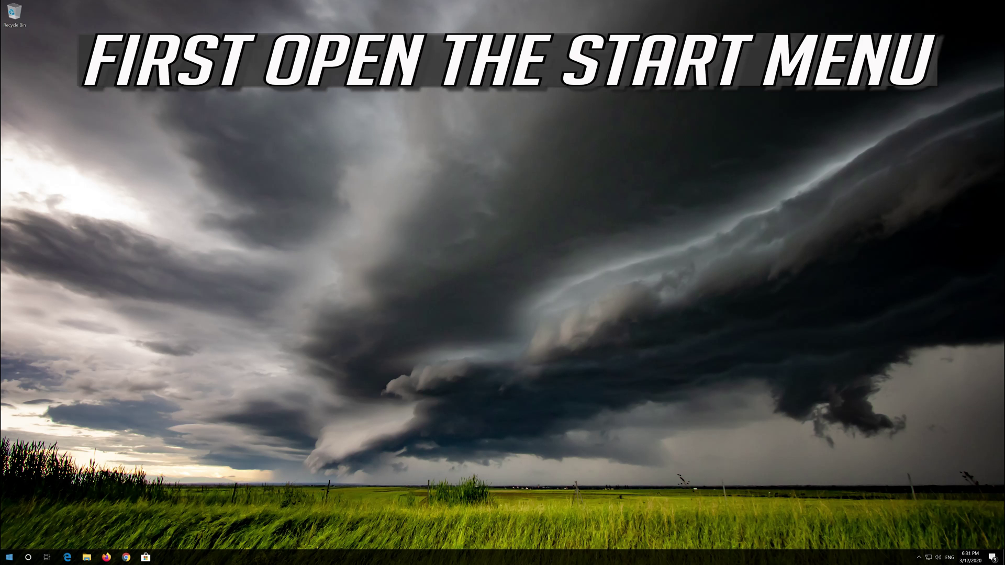
Open Windows Settings from Start and go to Network & Internet status.
{"action": "key", "text": "super"}
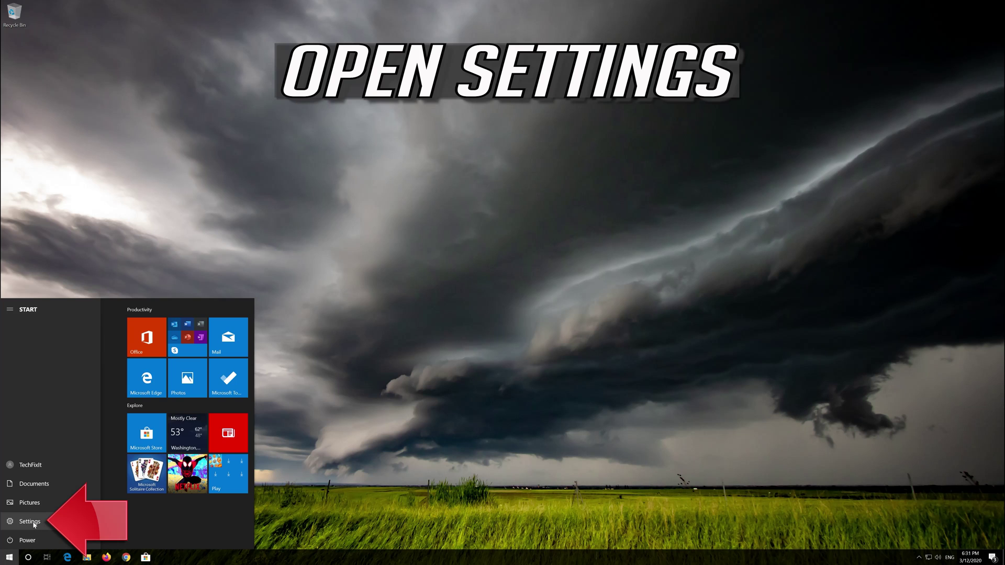
{"action": "left_click", "coordinate": [33, 522]}
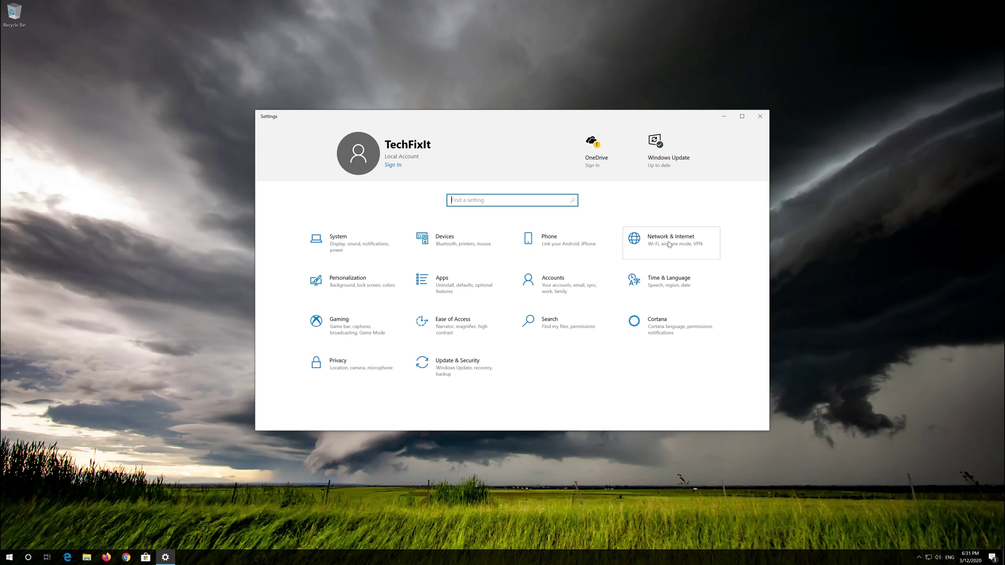
{"action": "left_click", "coordinate": [669, 244]}
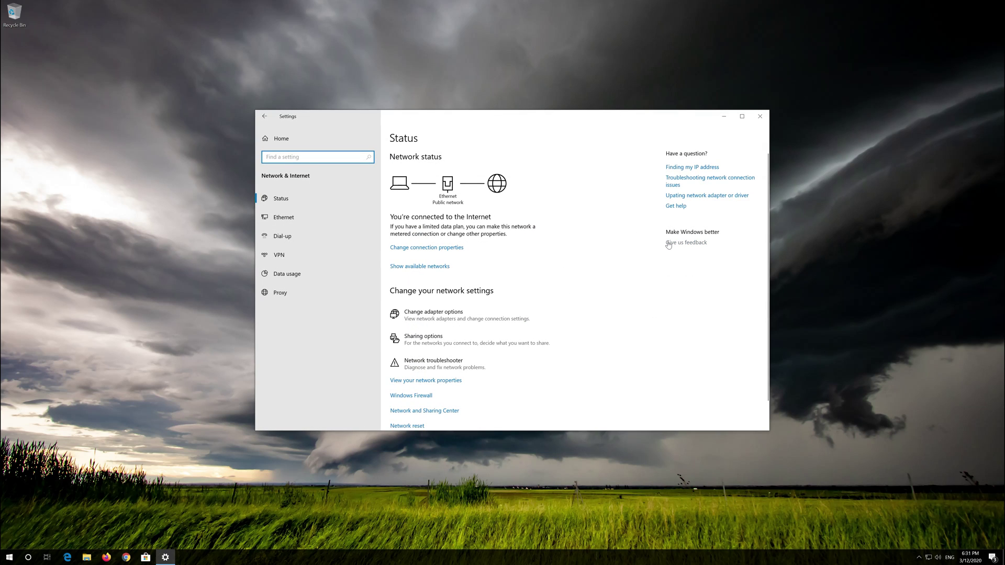
{"action": "scroll", "coordinate": [491, 281], "scroll_direction": "down", "scroll_amount": 1}
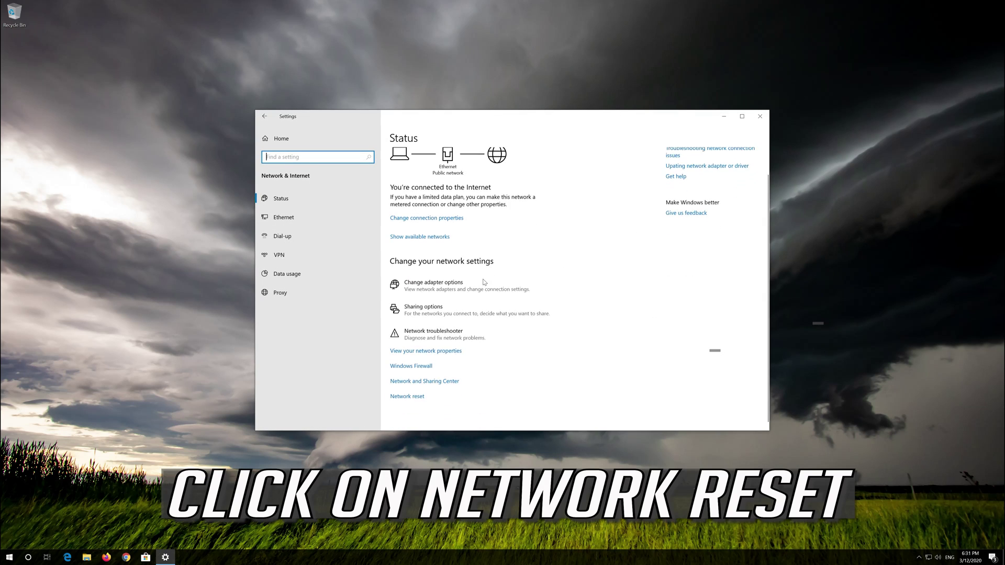
Run Network reset with Reset now and confirm it with Yes.
{"action": "left_click", "coordinate": [416, 395]}
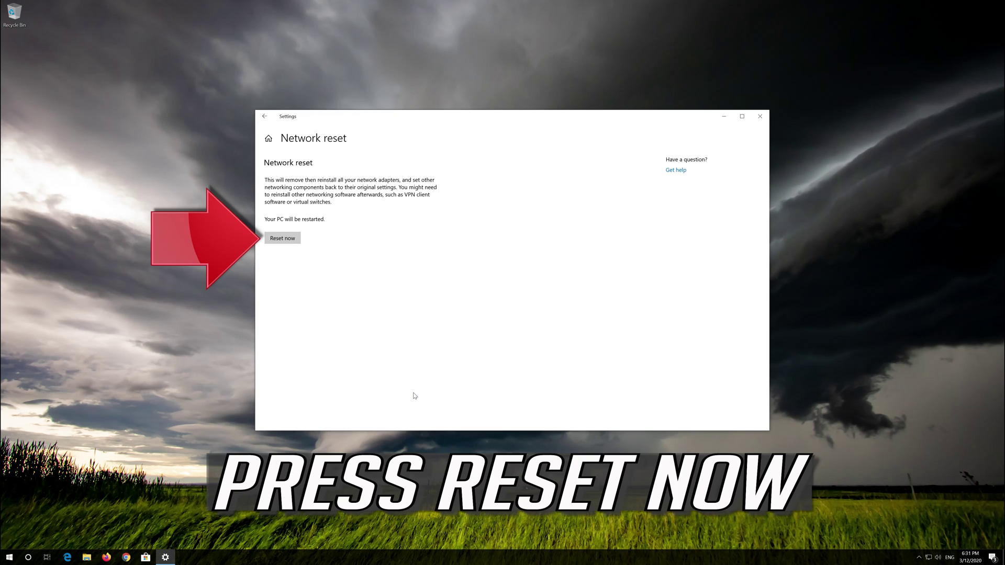
{"action": "left_click", "coordinate": [276, 239]}
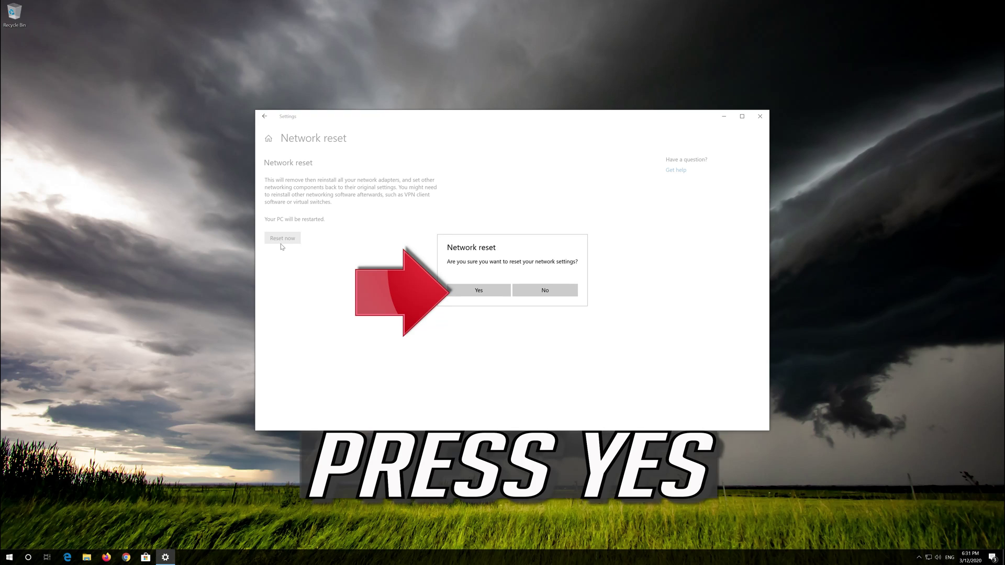
{"action": "left_click", "coordinate": [478, 290]}
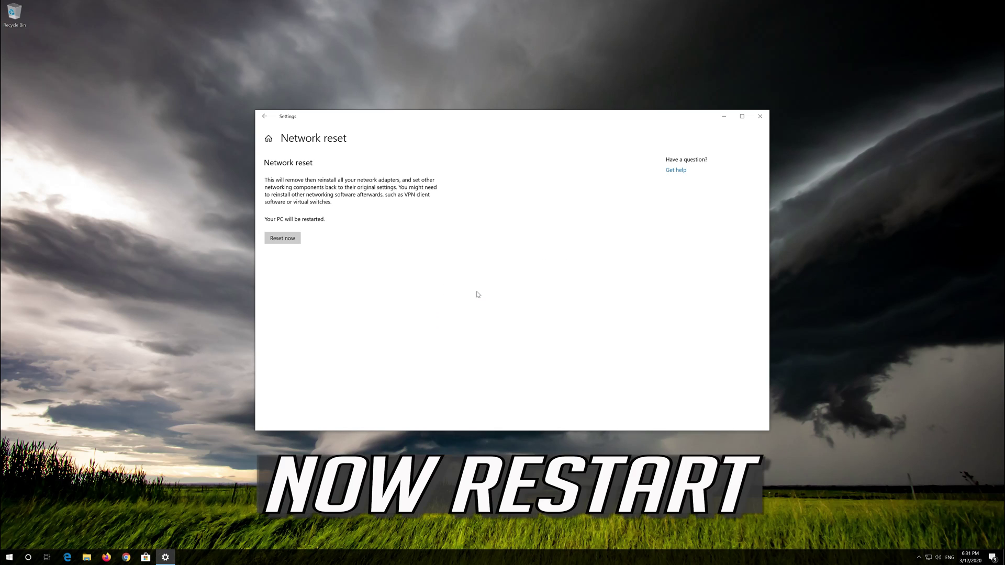